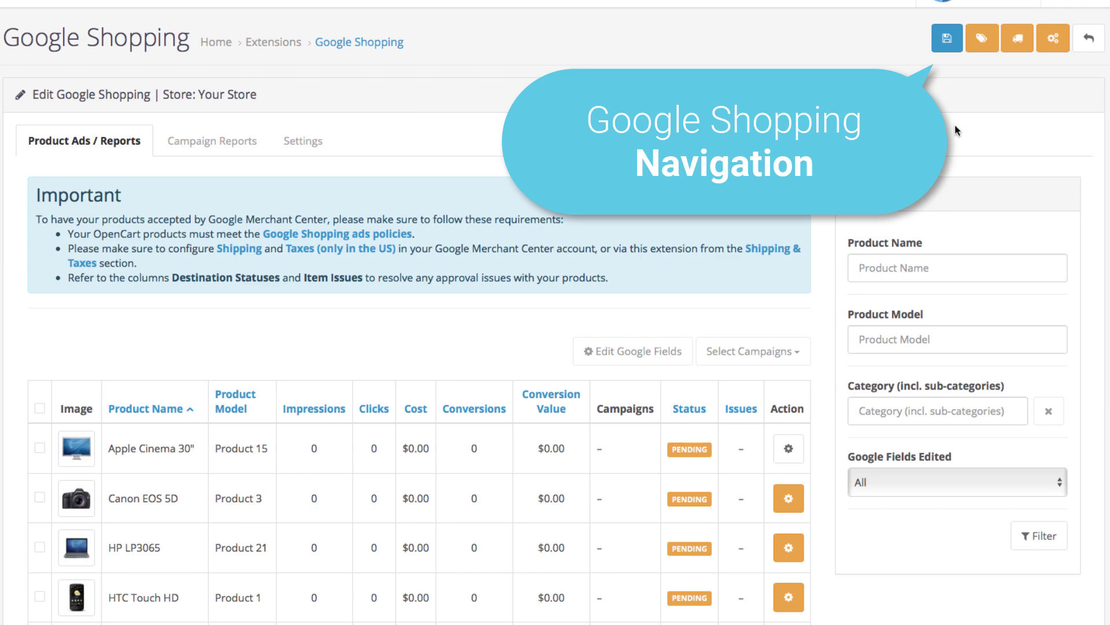
- From the Product Ads / Reports page, open the Google Shopping category mapping setup
click(982, 38)
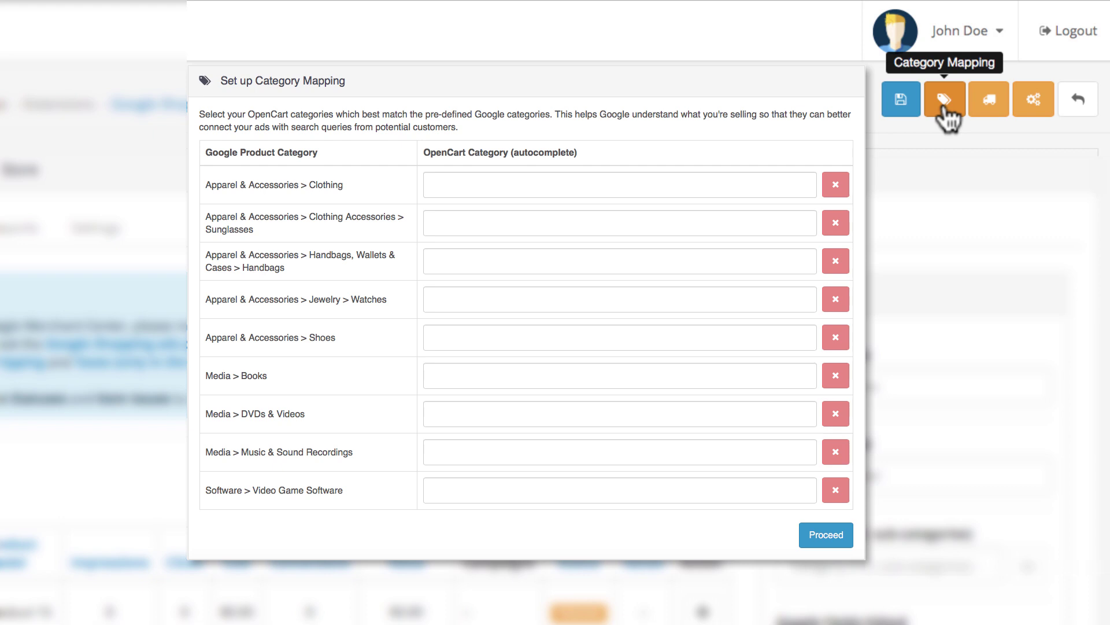
click(991, 104)
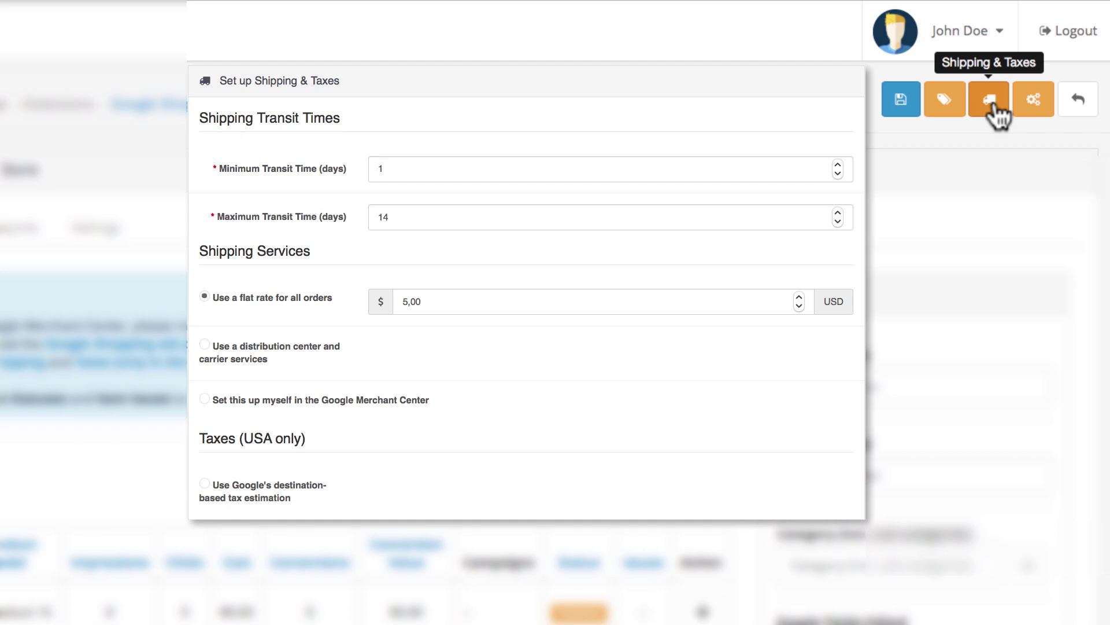
click(1030, 139)
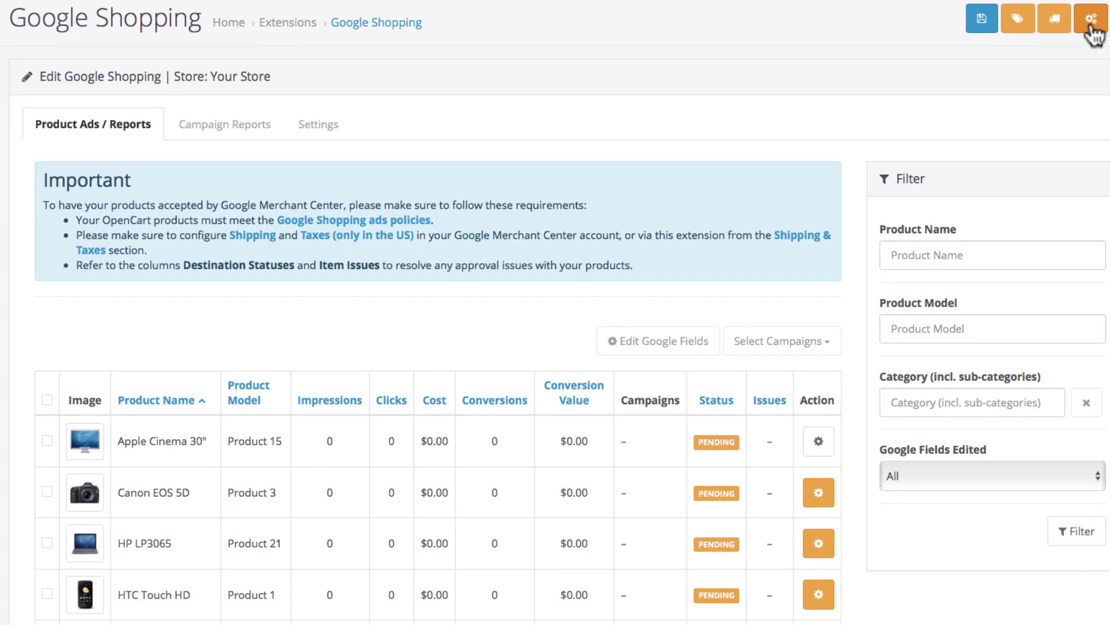
click(1090, 22)
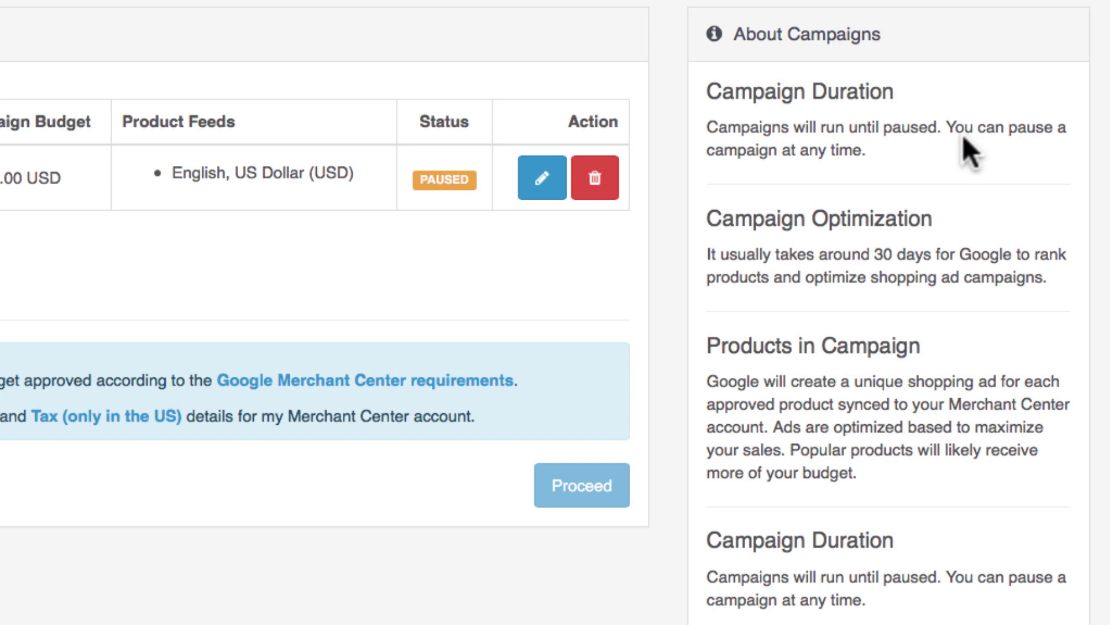
scroll(963, 134, down, 1)
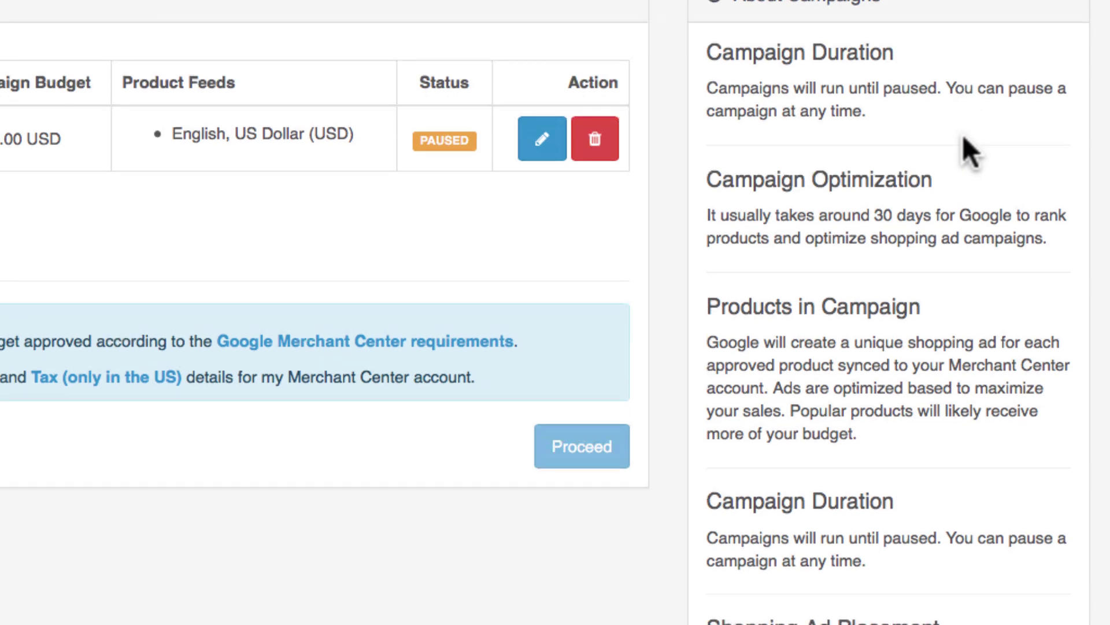
scroll(962, 134, down, 10)
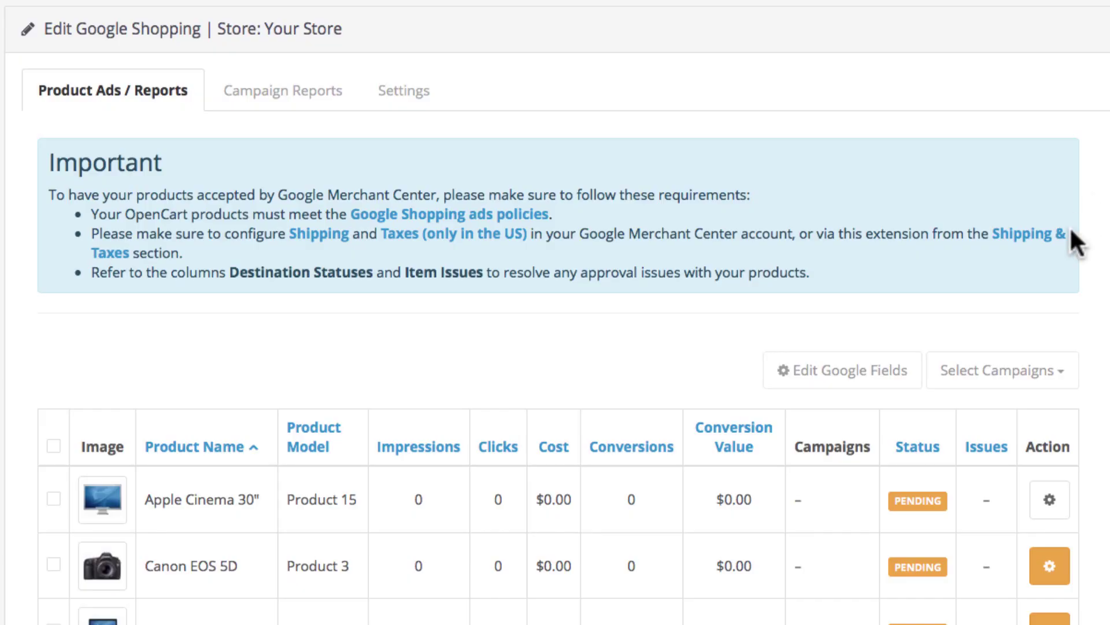
scroll(1069, 237, down, 5)
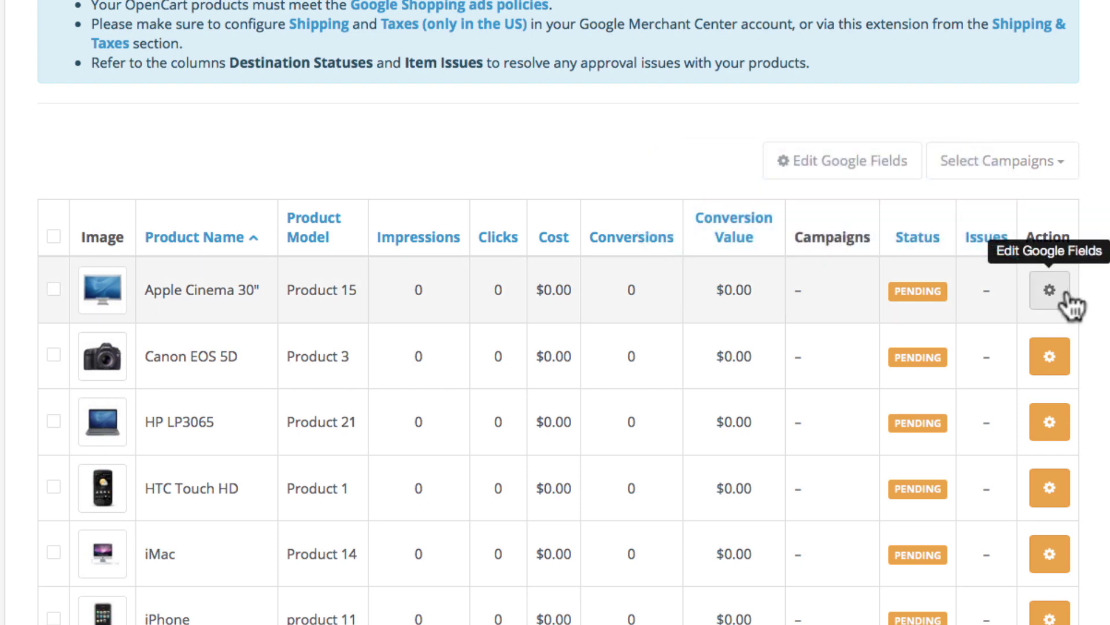
click(1066, 295)
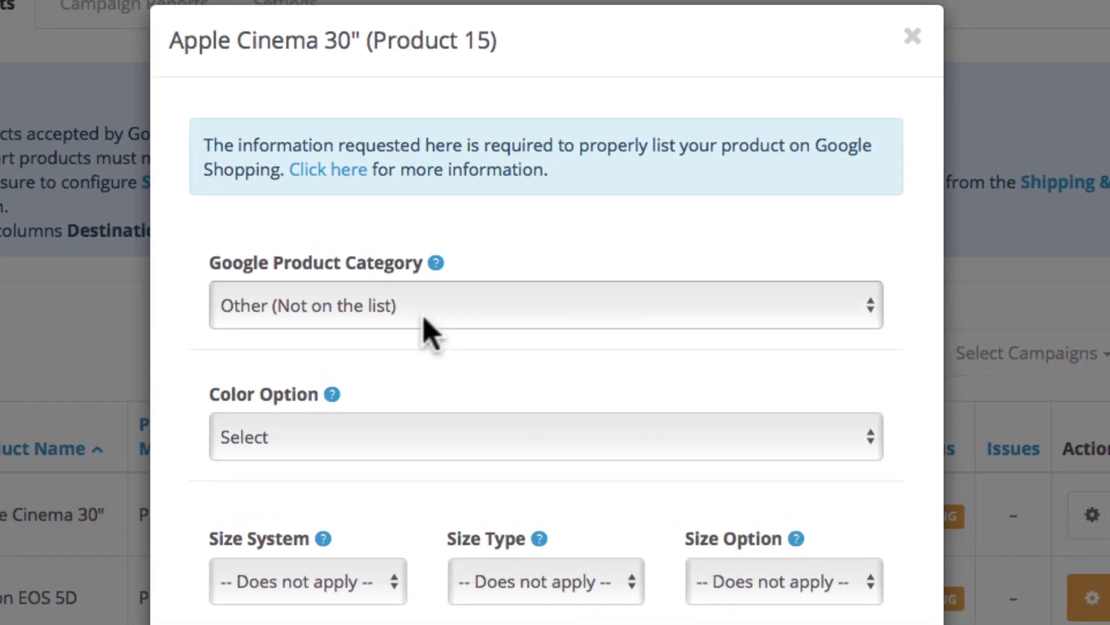
- Keep Apple Cinema 30" Google category as Other (Not on the list) and Color Option as Select
click(428, 331)
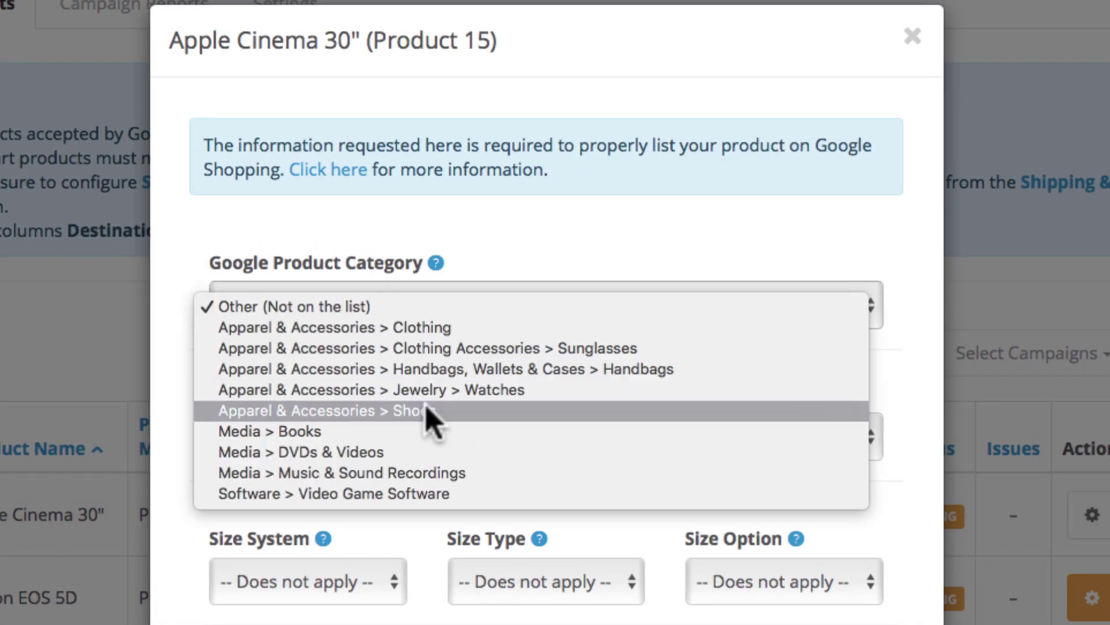
click(415, 316)
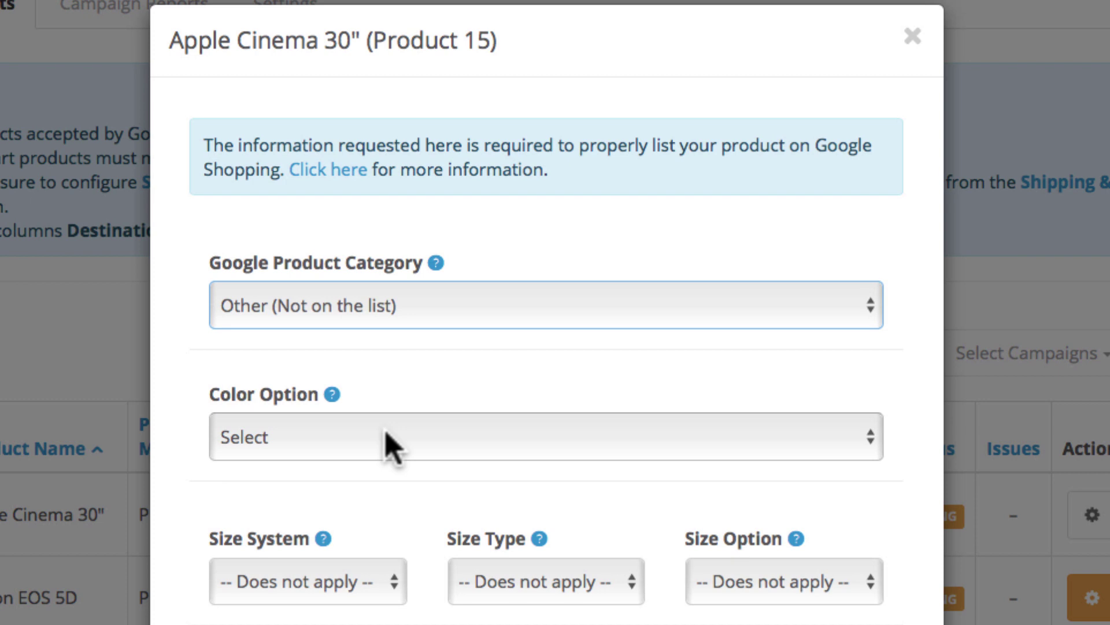
click(386, 432)
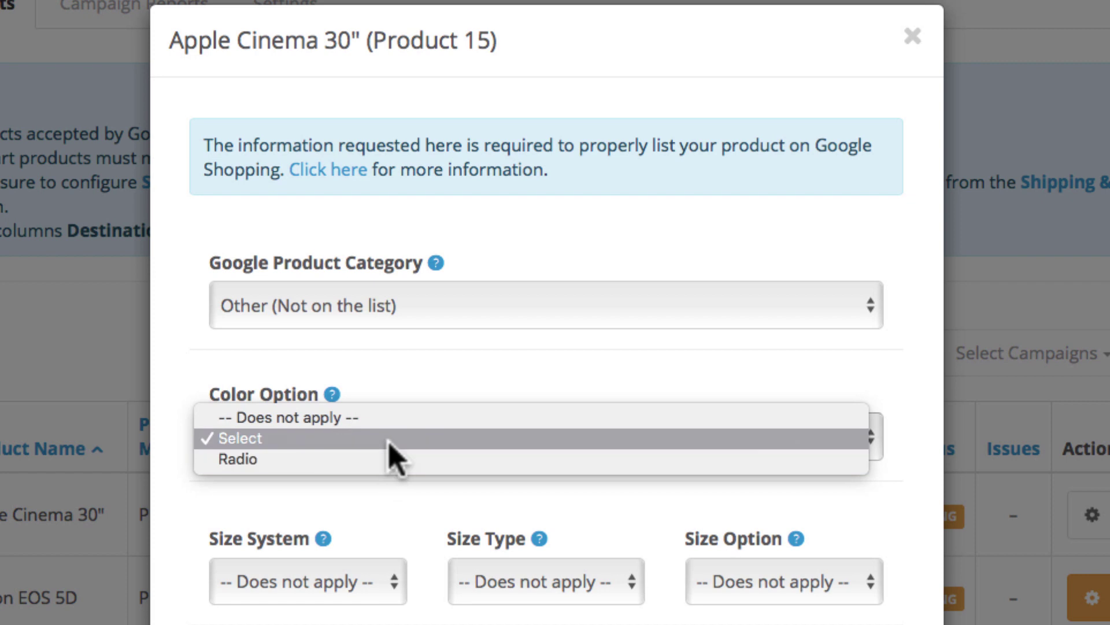
click(389, 442)
scroll(389, 444, down, 5)
- Leave Size System and Size Type as does not apply, and set Size Option to Select
scroll(394, 459, down, 1)
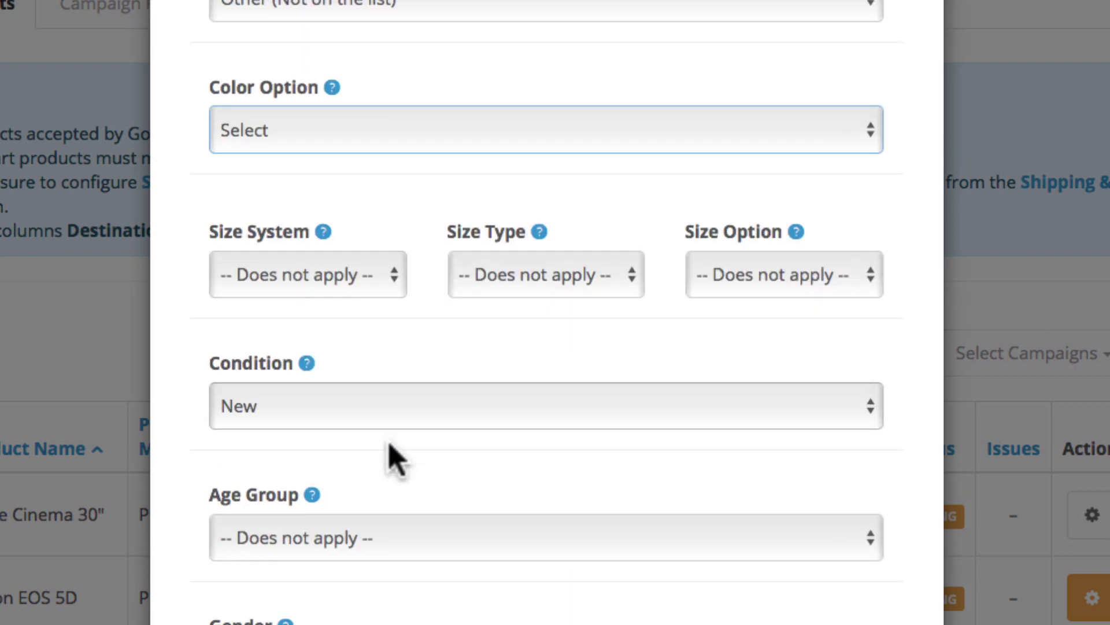
click(347, 293)
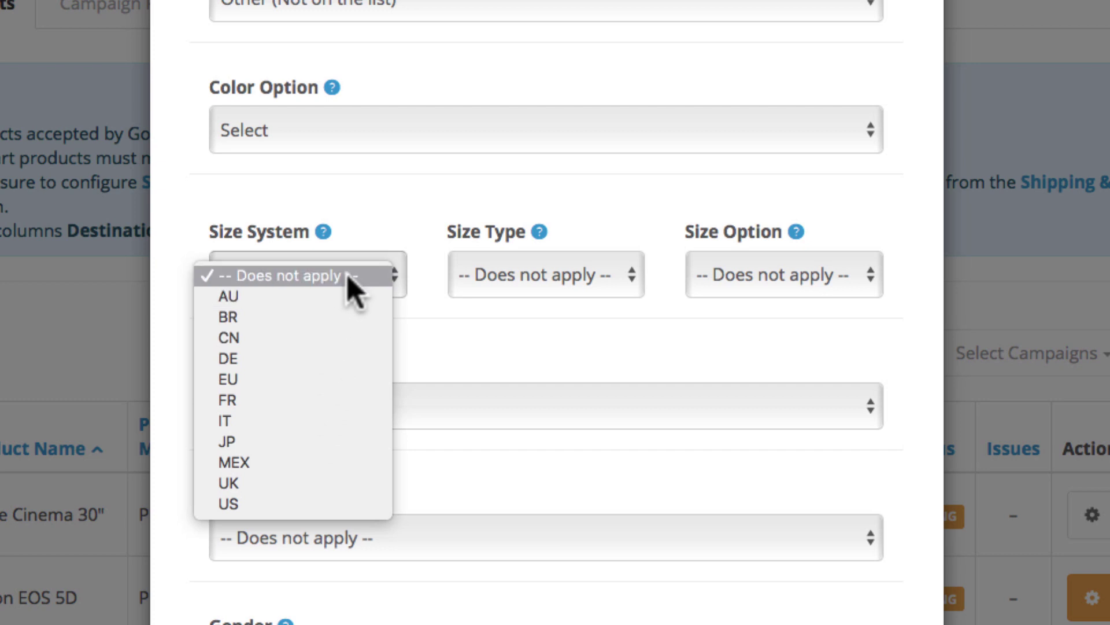
click(381, 279)
click(541, 280)
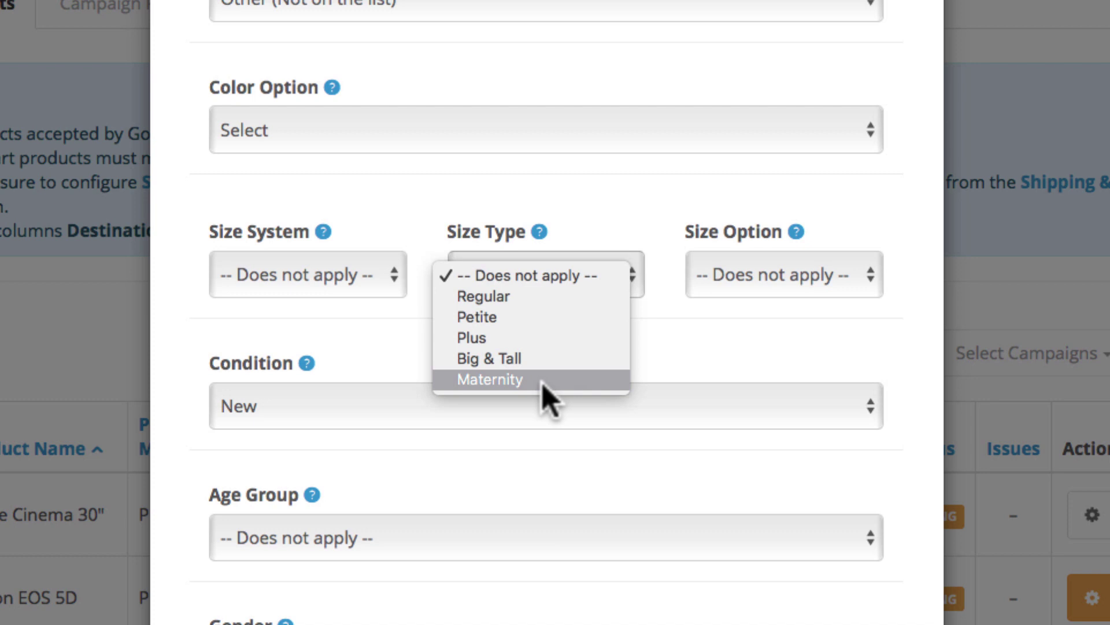
click(542, 278)
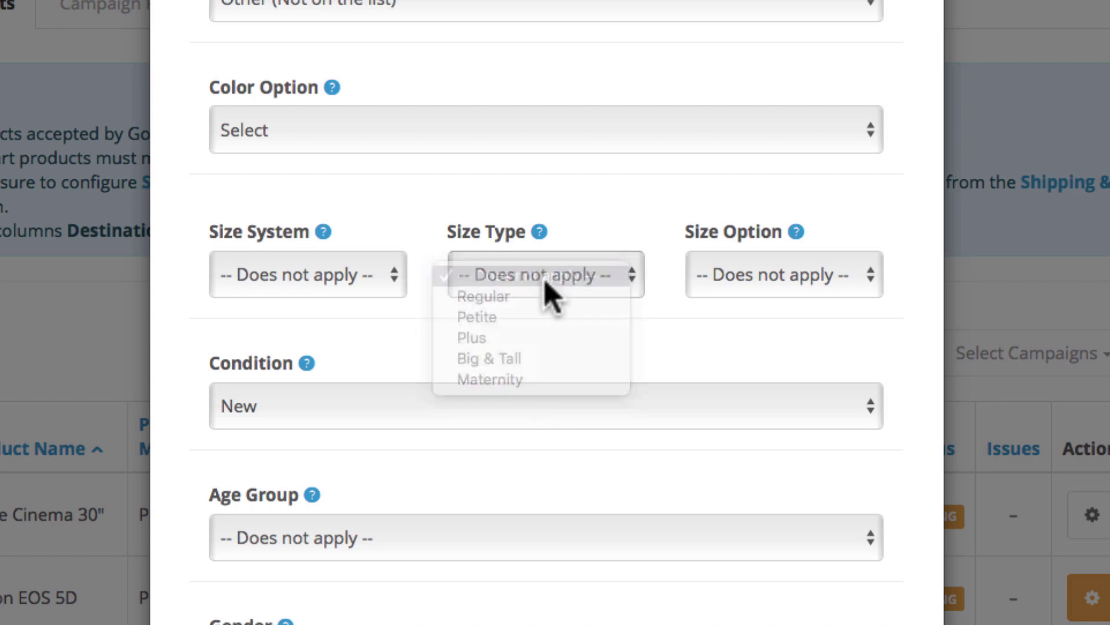
click(762, 283)
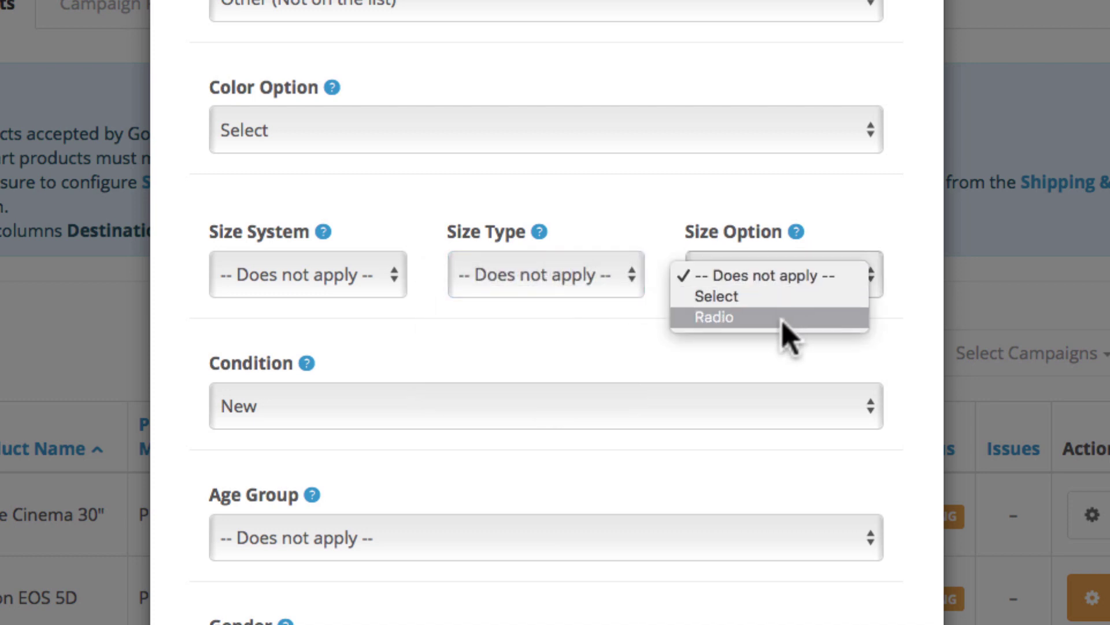
click(786, 296)
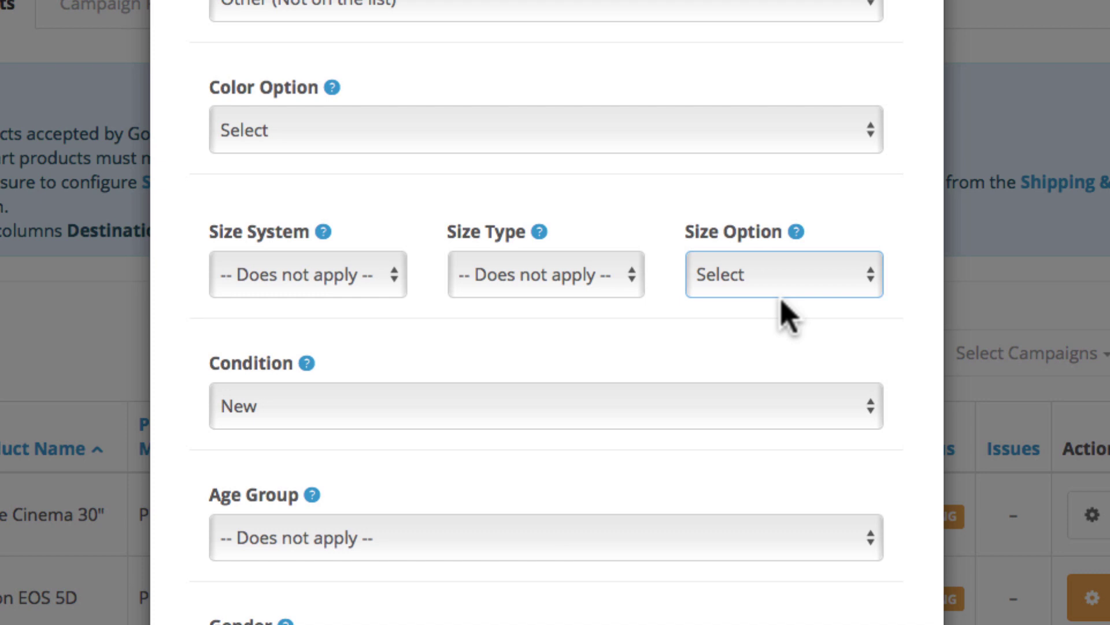
- Keep condition New, set Age Group Adult (teens or older), keep gender Unisex, and save
click(616, 405)
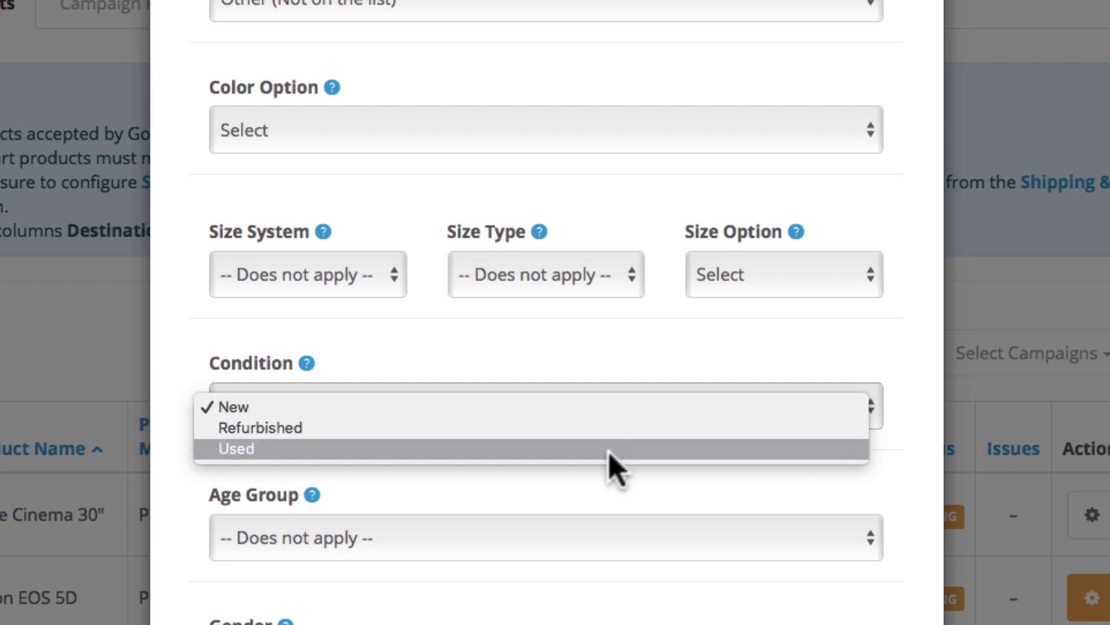
click(612, 408)
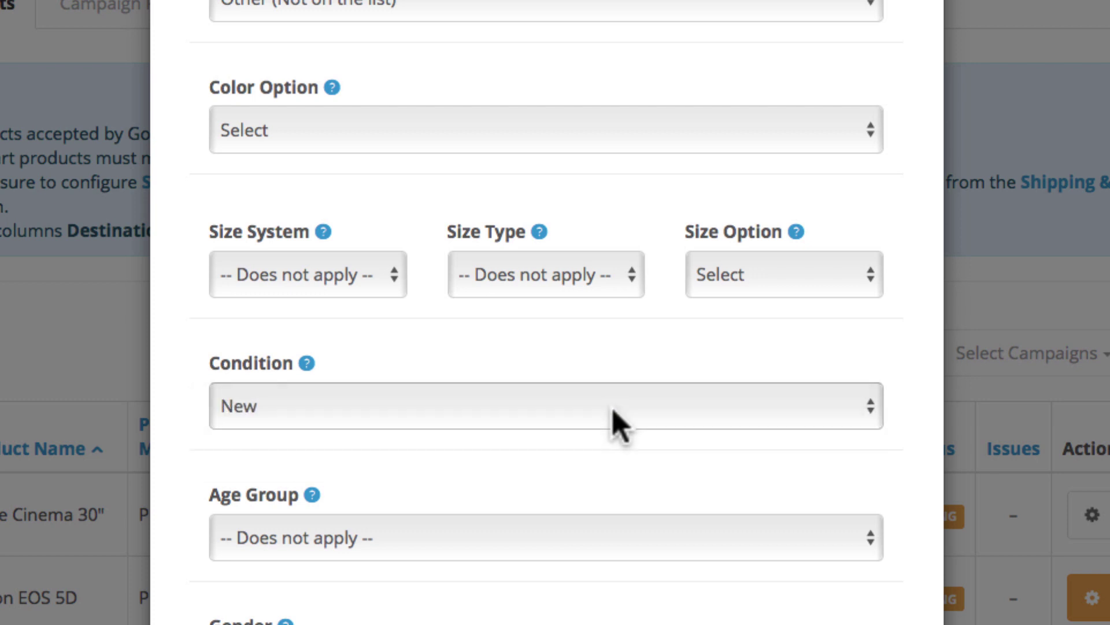
scroll(558, 496, down, 3)
click(555, 407)
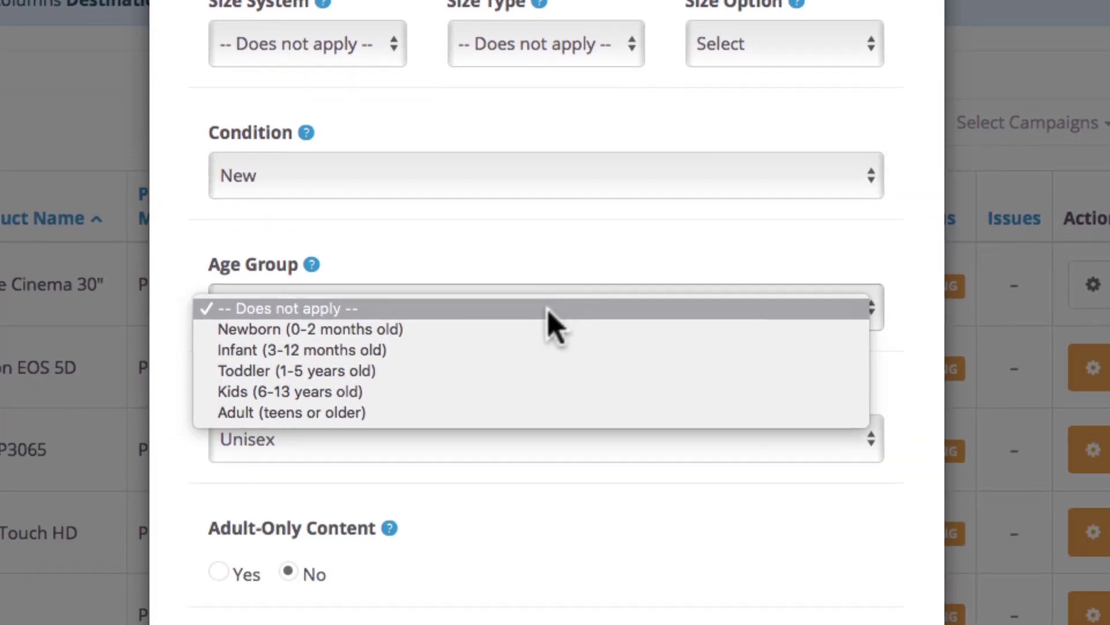
click(559, 412)
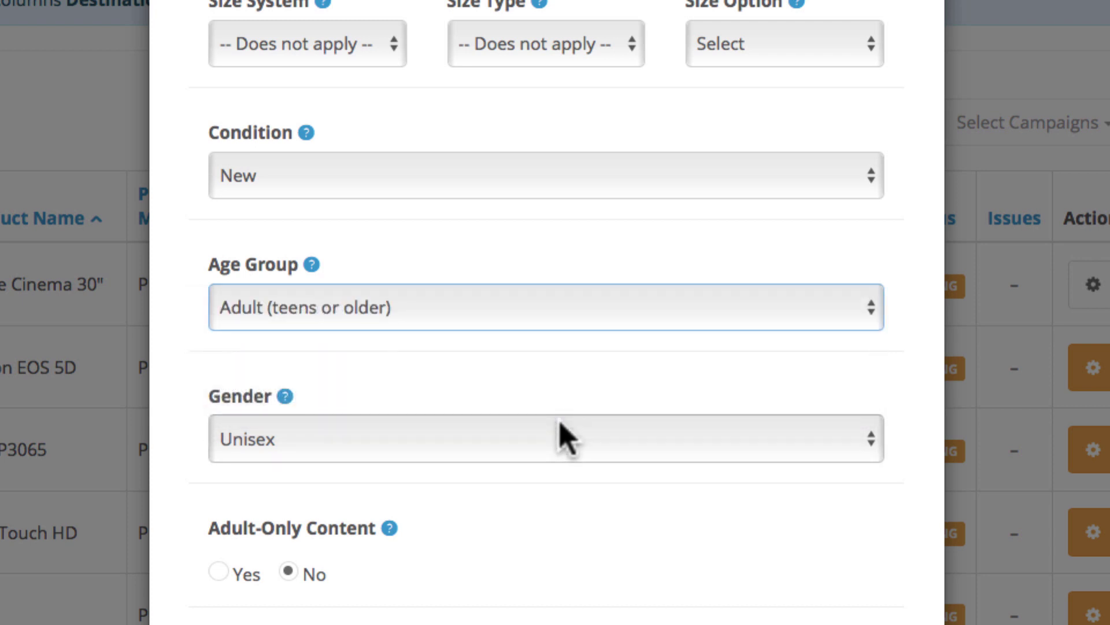
scroll(559, 421, down, 2)
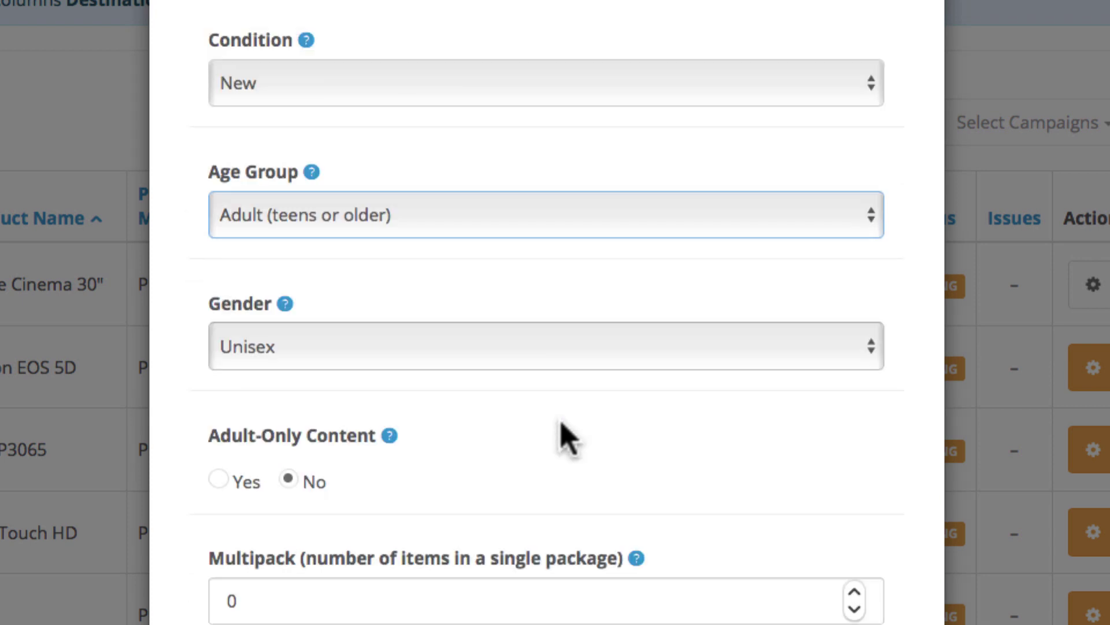
click(518, 367)
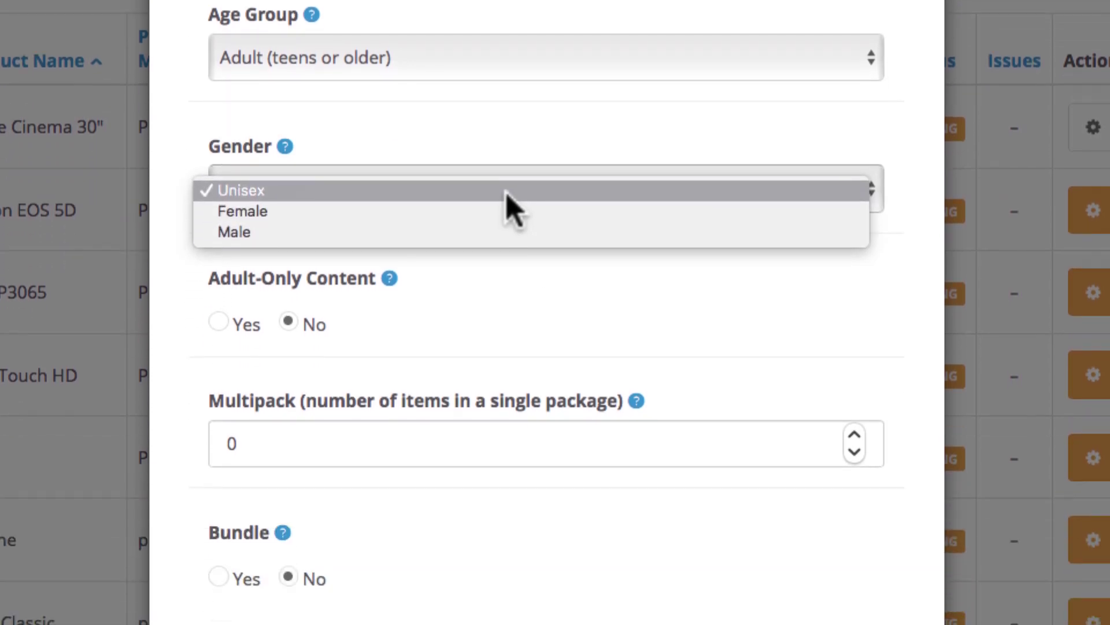
click(509, 348)
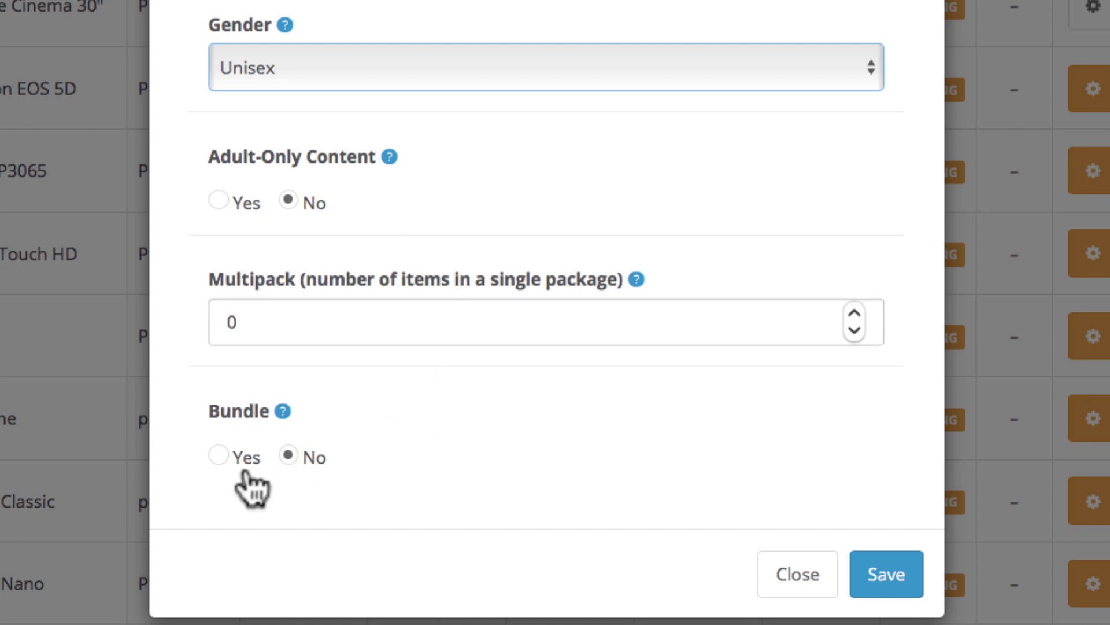
click(884, 589)
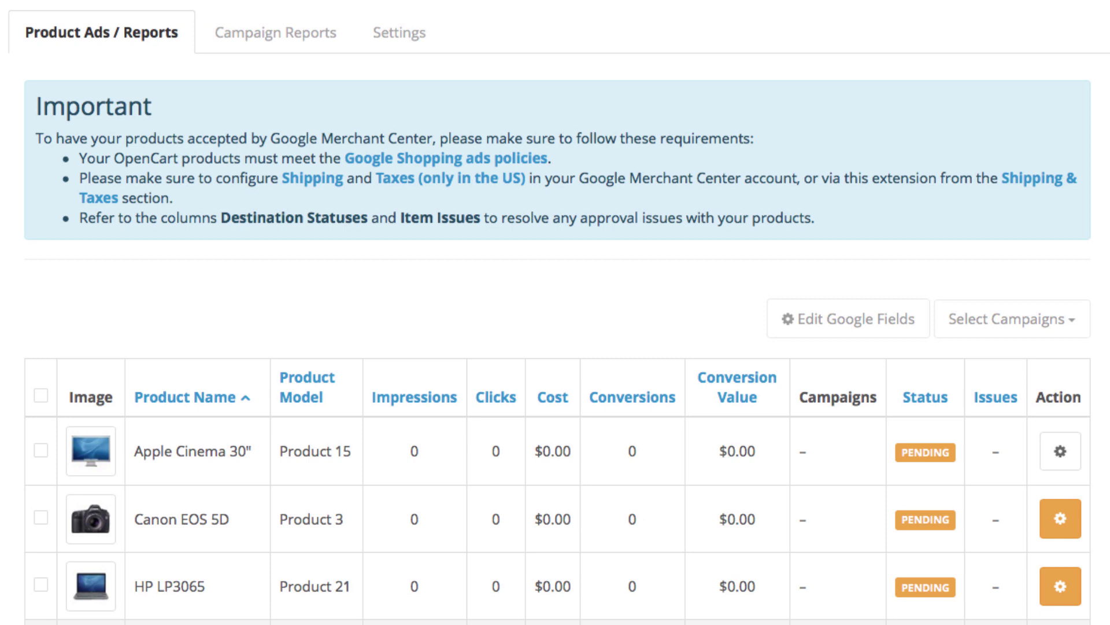
- Assign Apple Cinema 30" to My First Campaign, then view the campaign reports
click(41, 450)
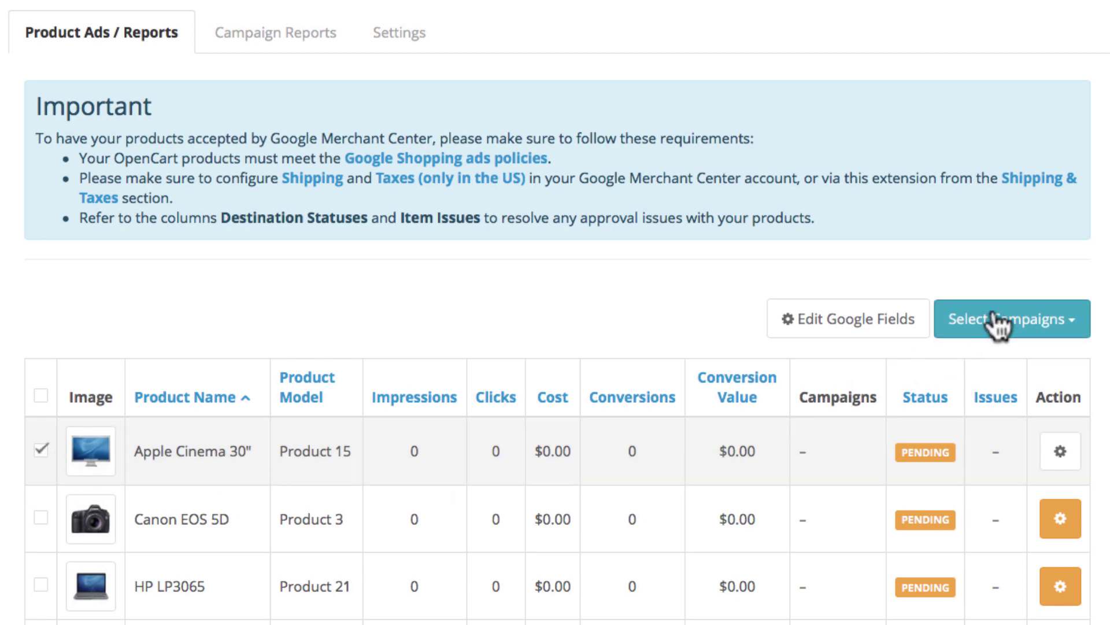
click(999, 325)
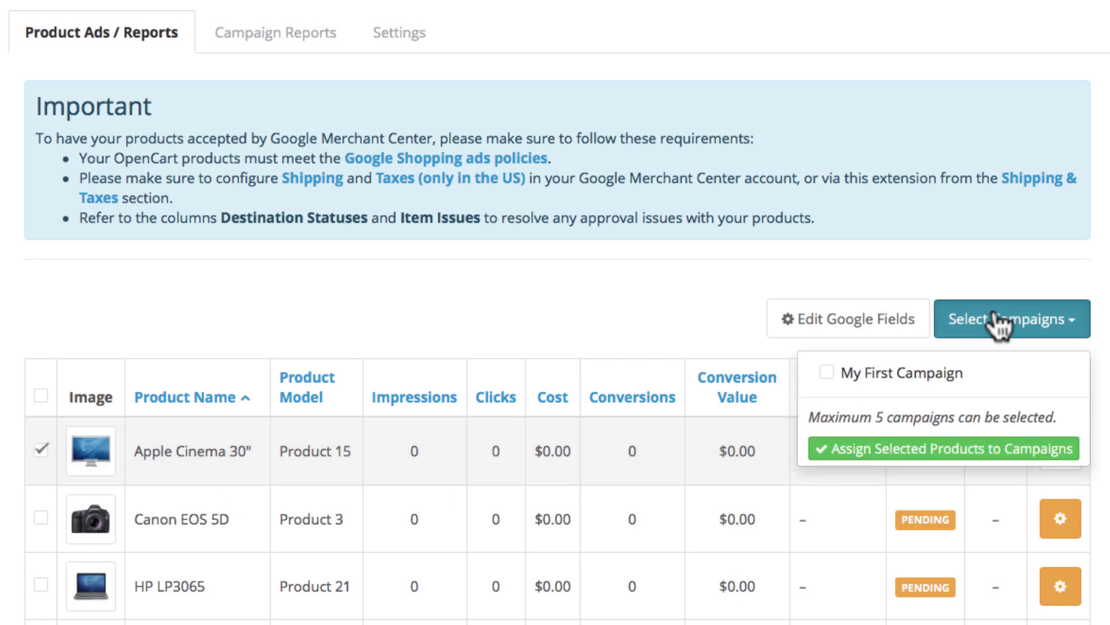
click(827, 371)
click(841, 451)
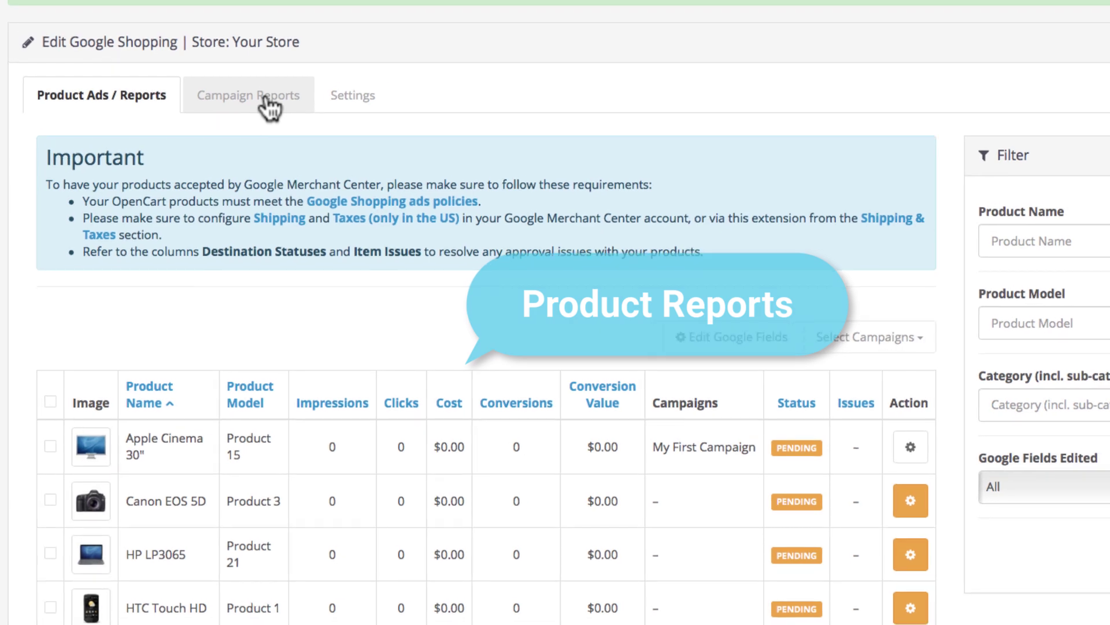
click(271, 94)
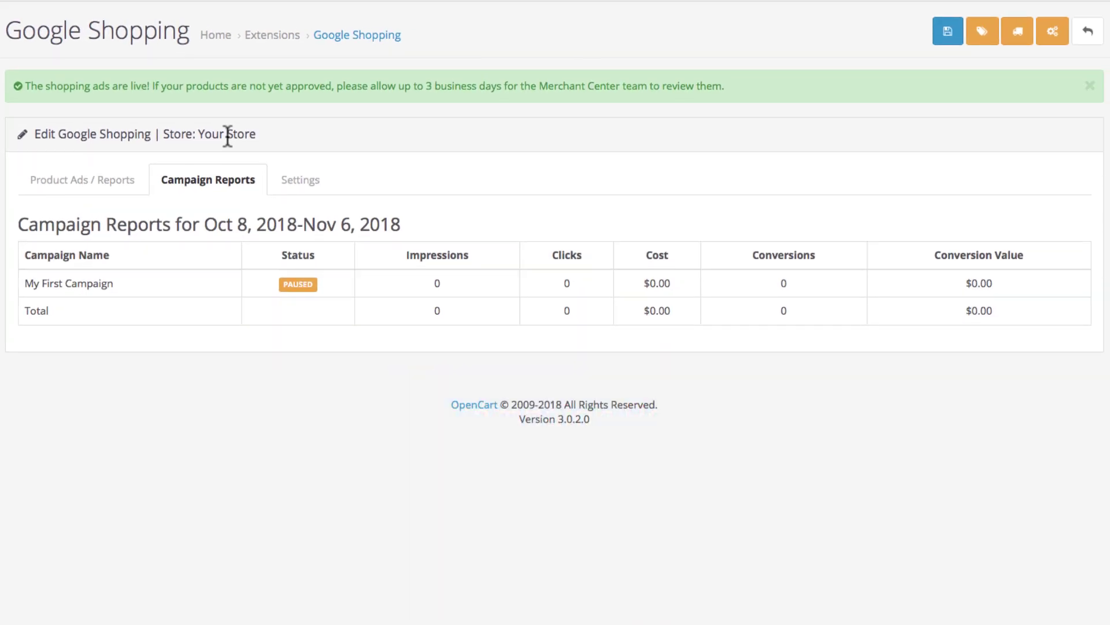
- Review the extension Settings and the reporting interval choices, currently Last 30 days
click(305, 182)
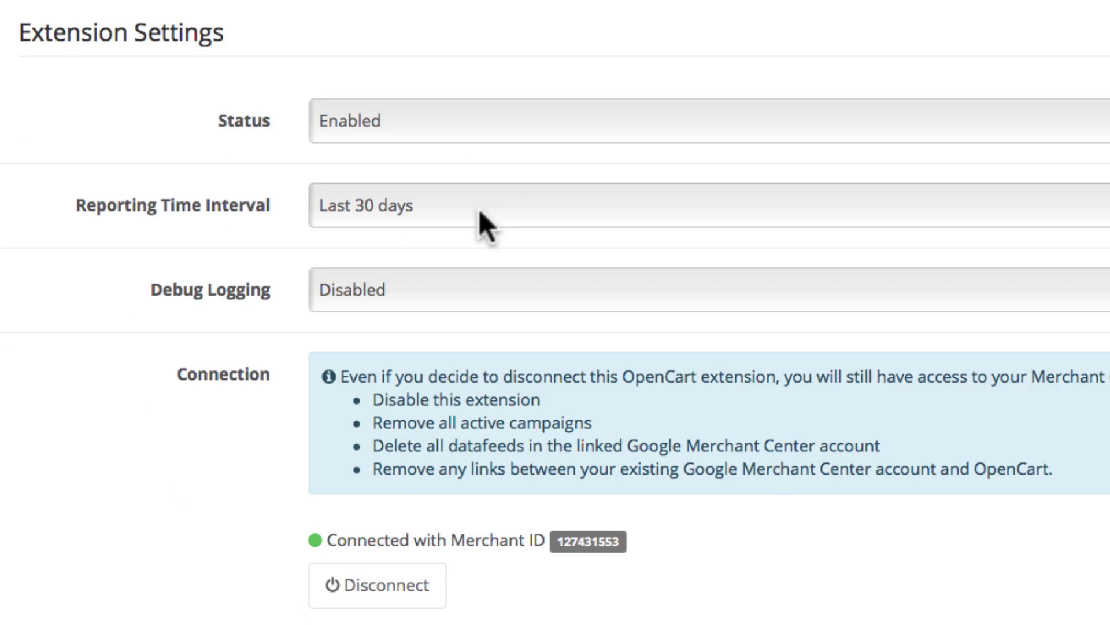
click(479, 210)
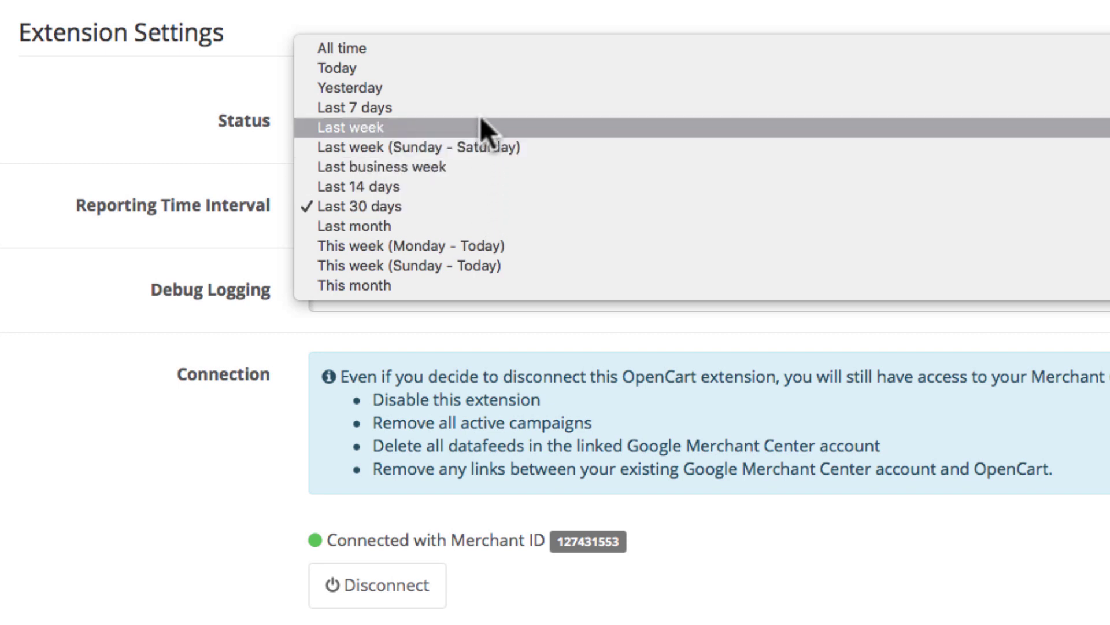
click(471, 208)
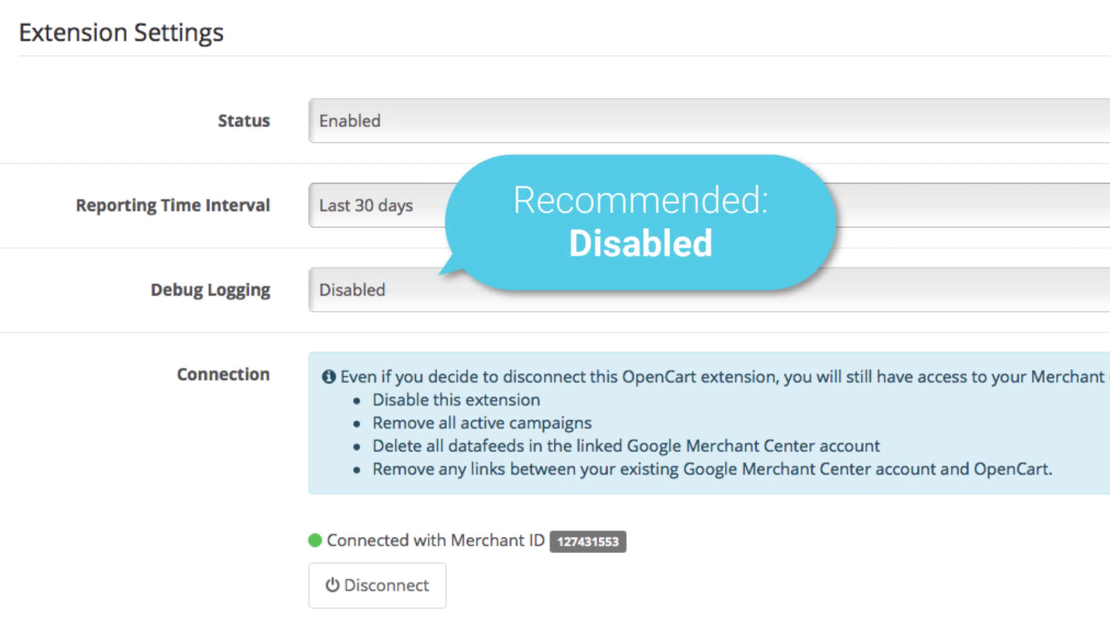
click(458, 279)
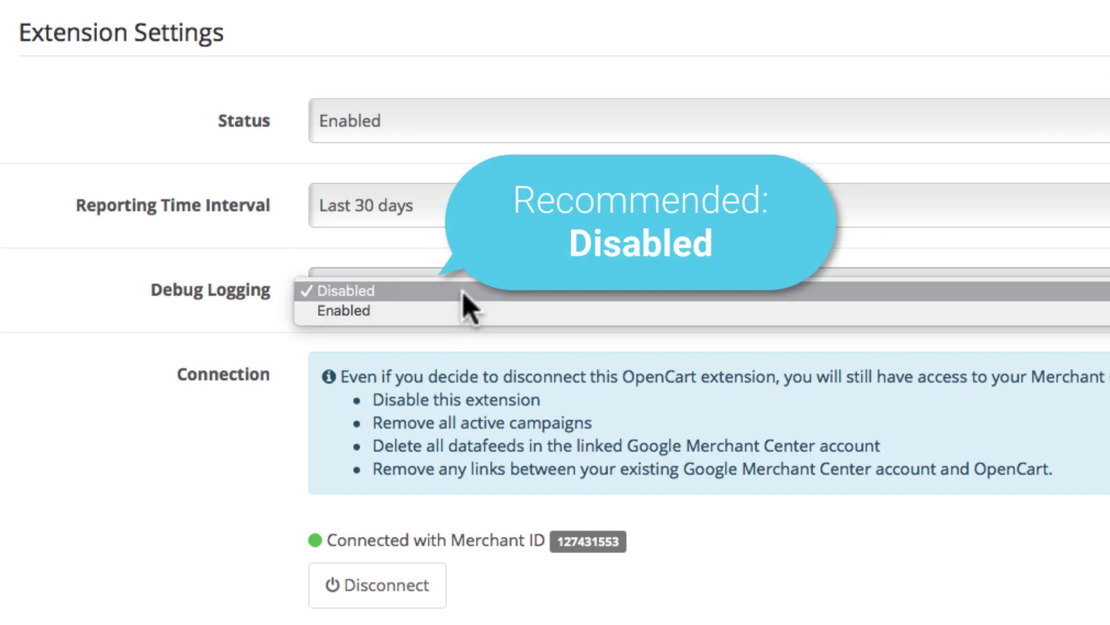
click(462, 291)
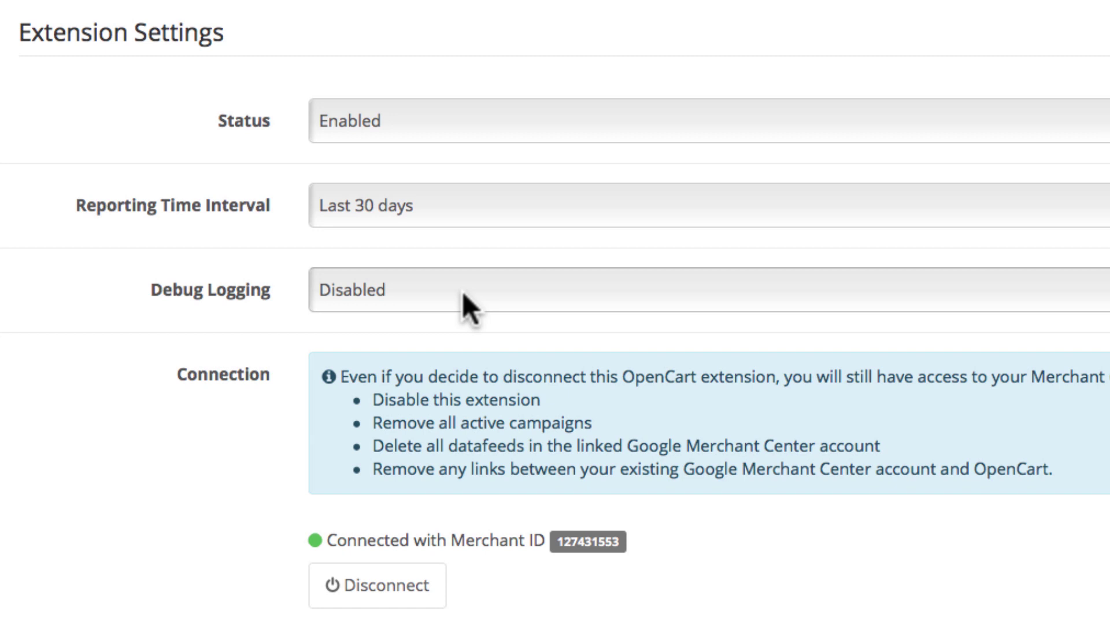
scroll(463, 292, down, 10)
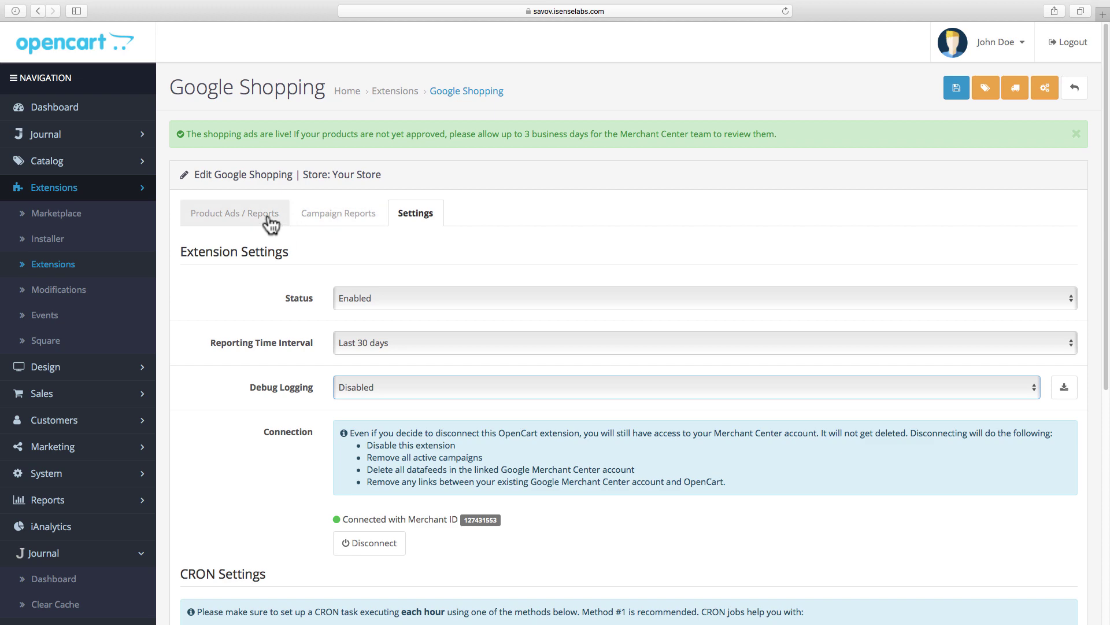
- Return to Product Ads / Reports and expand Marketing > Google Shopping in the navigation
click(268, 217)
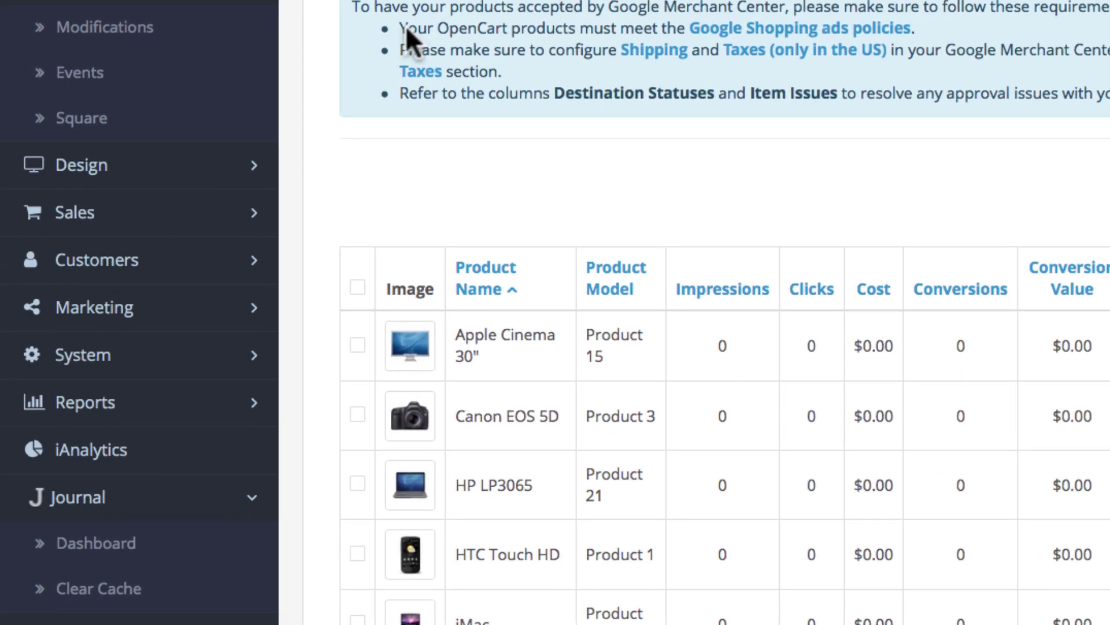
click(136, 318)
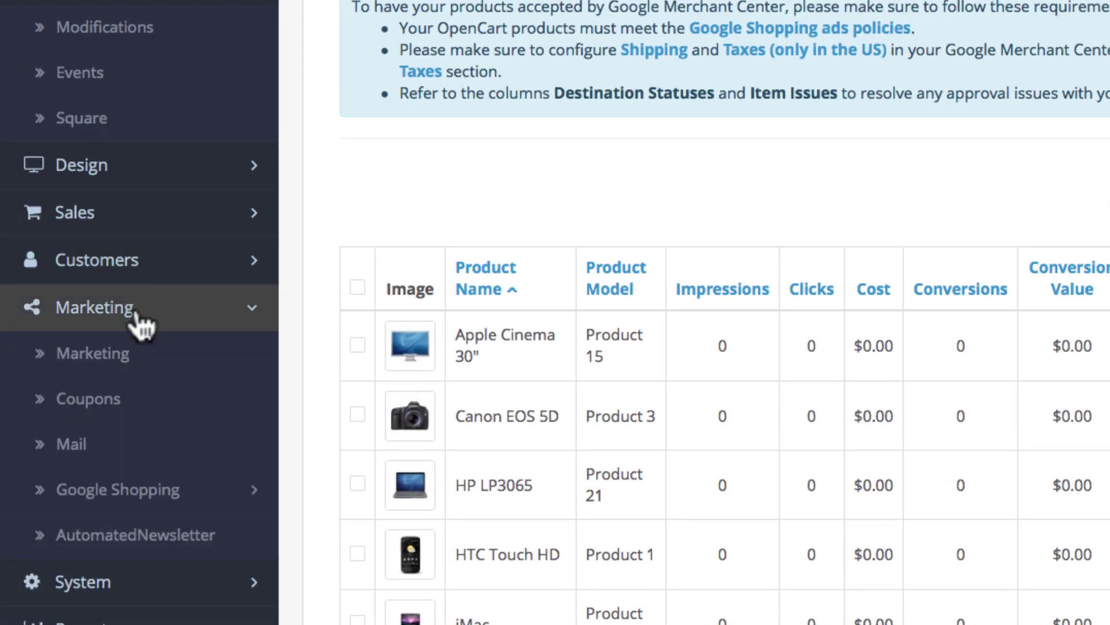
click(240, 514)
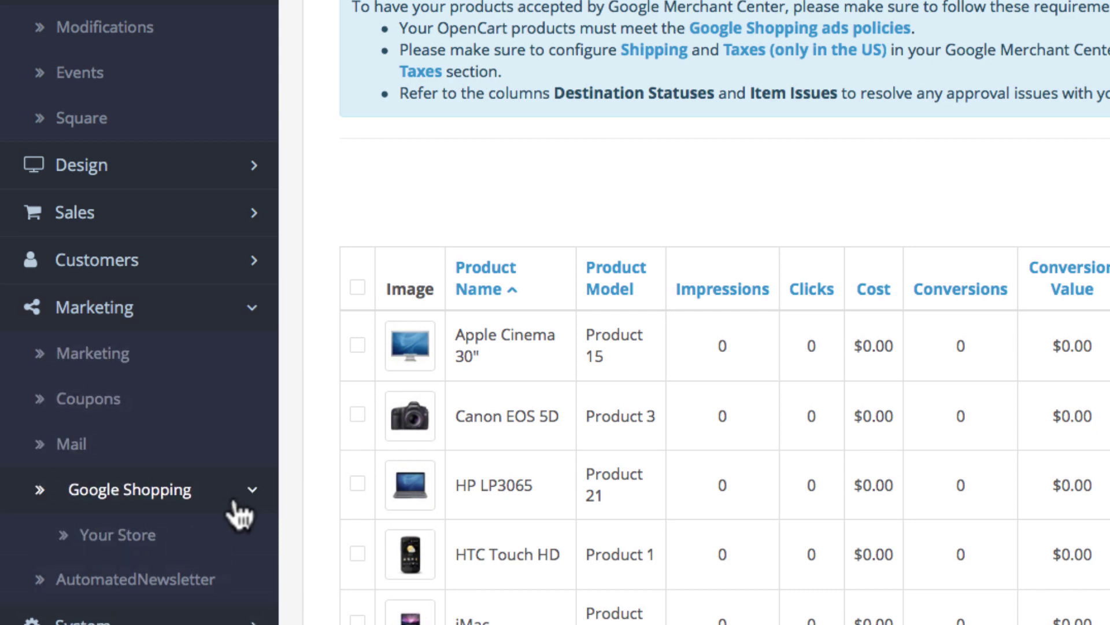